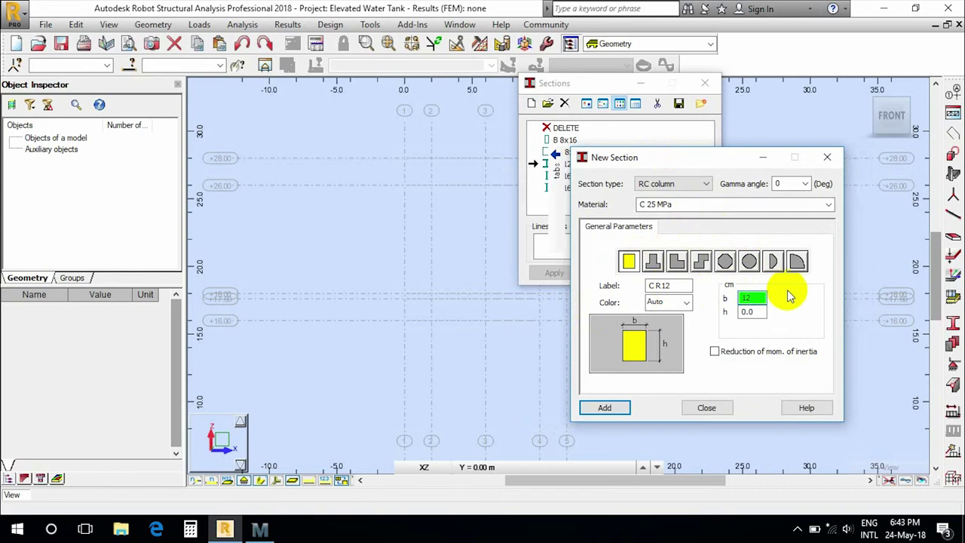
# - Set the section height h to 6 cm and add the 12 x 6 cm rectangular RC column section
pyautogui.click(762, 312)
pyautogui.doubleClick(762, 313)
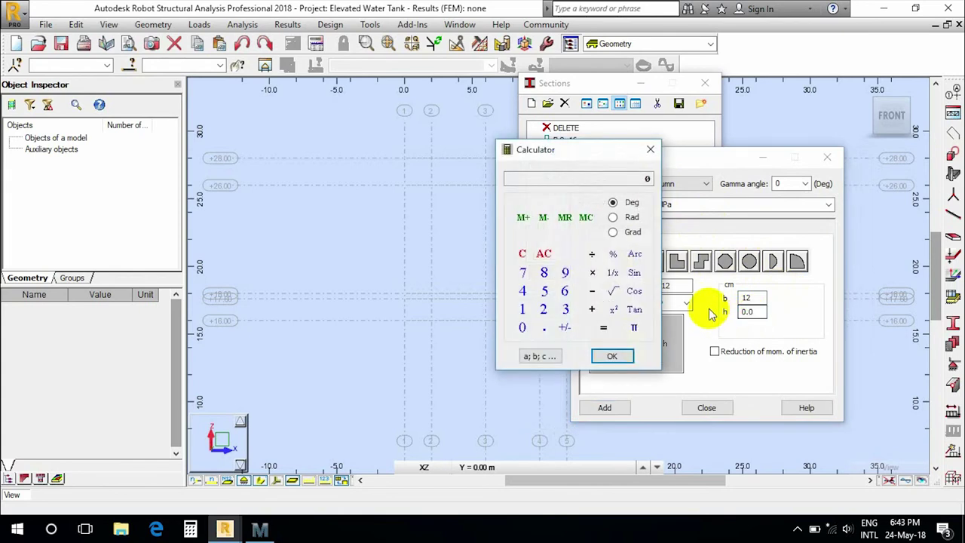
pyautogui.click(651, 150)
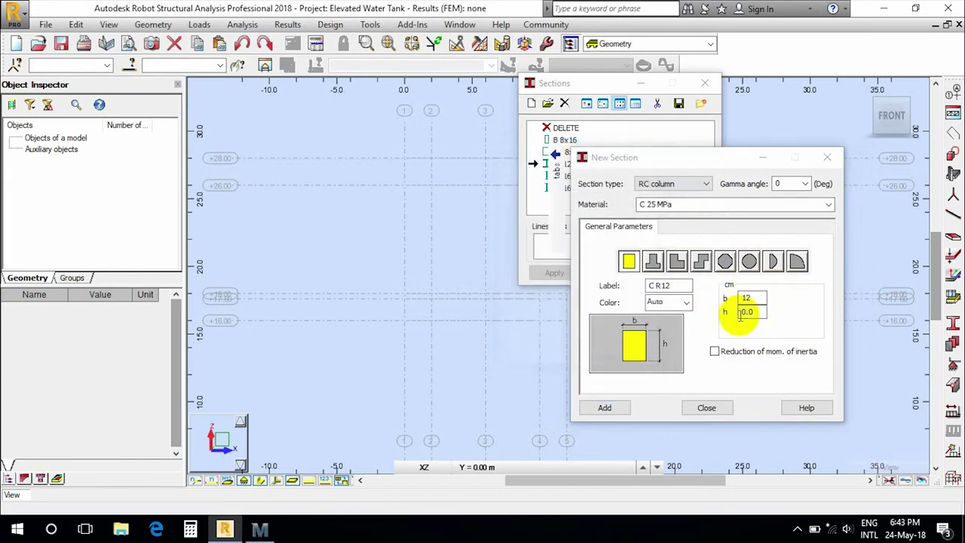
pyautogui.write('6')
pyautogui.click(753, 298)
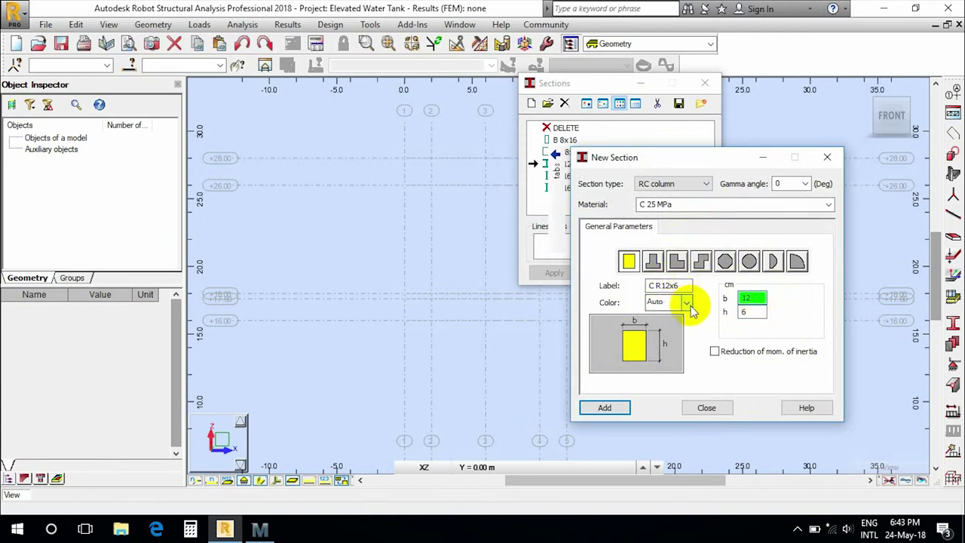
pyautogui.click(617, 407)
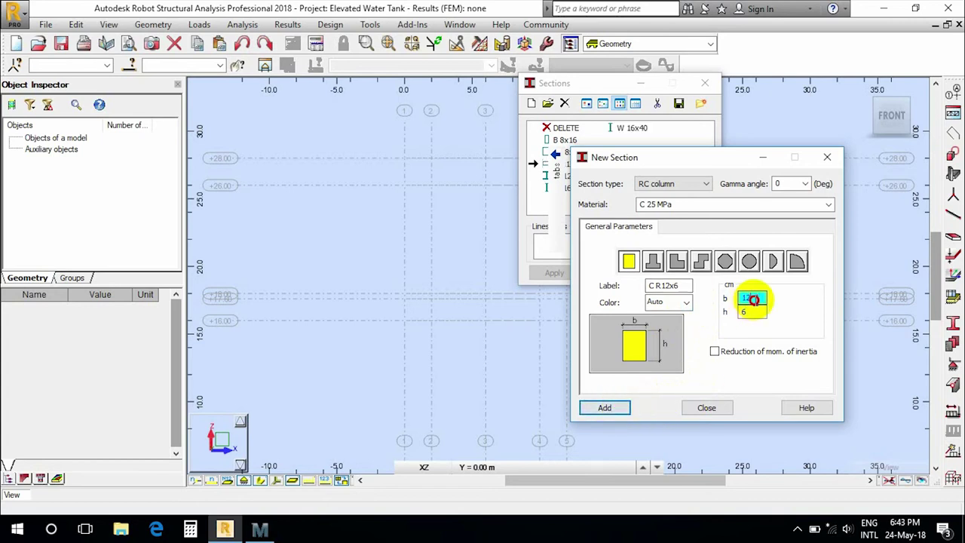
# - Add a rectangular RC column section with b and h both set to 30 cm
pyautogui.write('3')
pyautogui.press('Tab')
pyautogui.write('3')
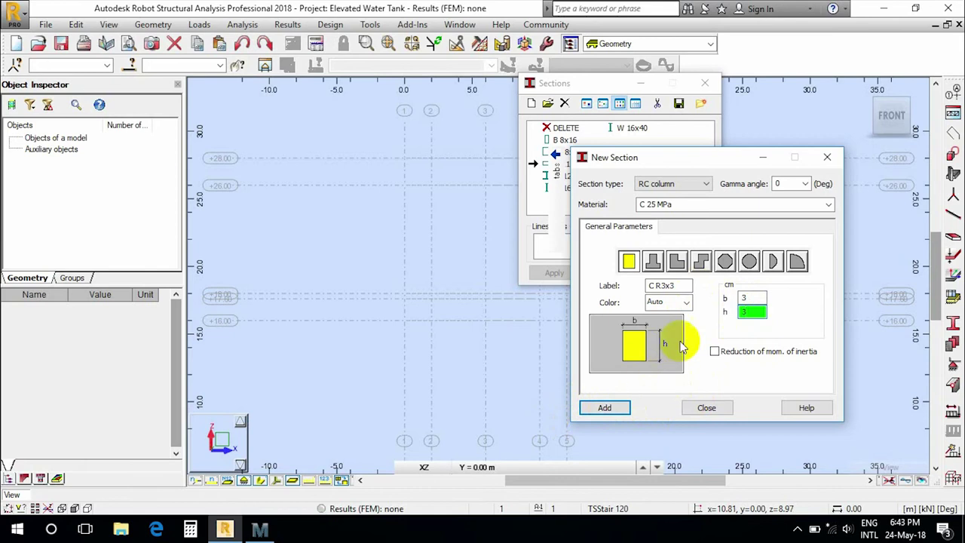
pyautogui.doubleClick(755, 298)
pyautogui.write('30')
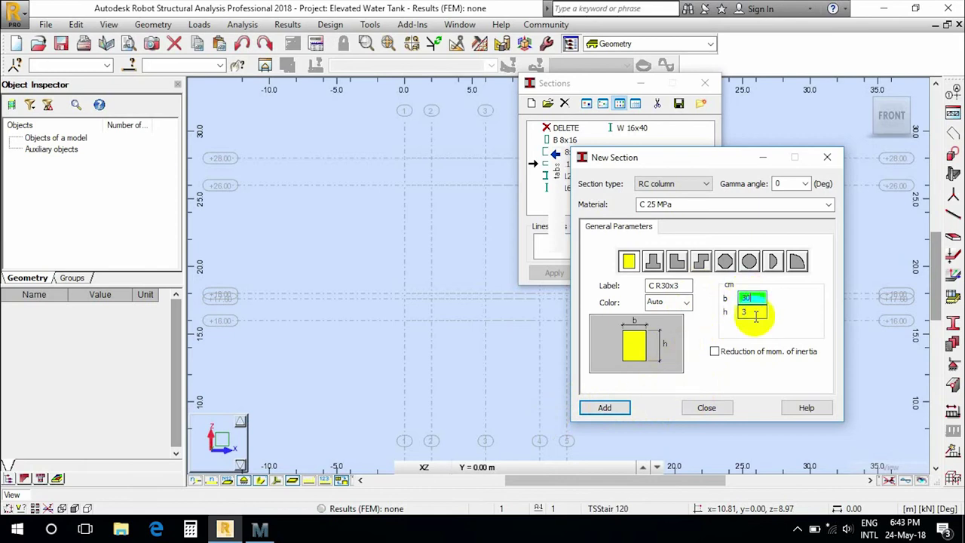
pyautogui.doubleClick(754, 313)
pyautogui.write('30')
pyautogui.click(624, 407)
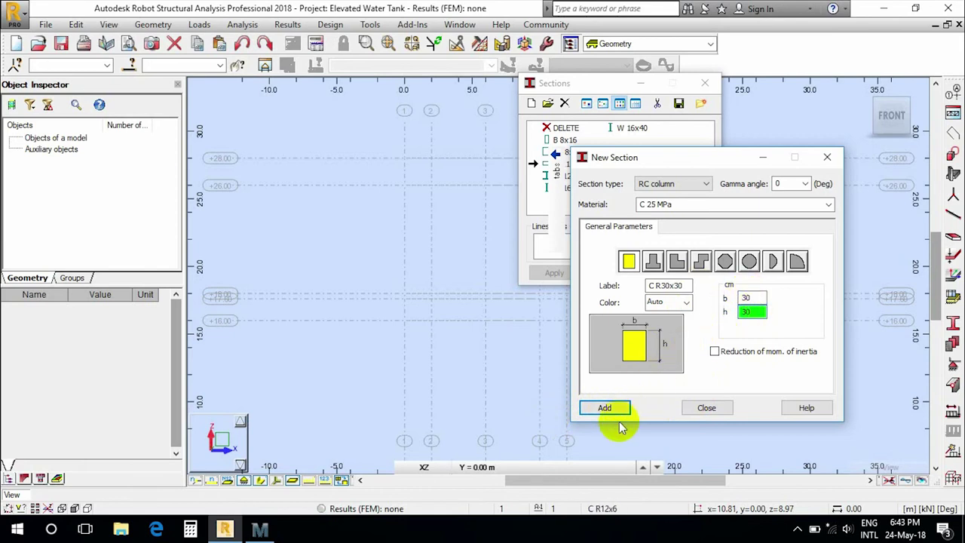
pyautogui.click(609, 410)
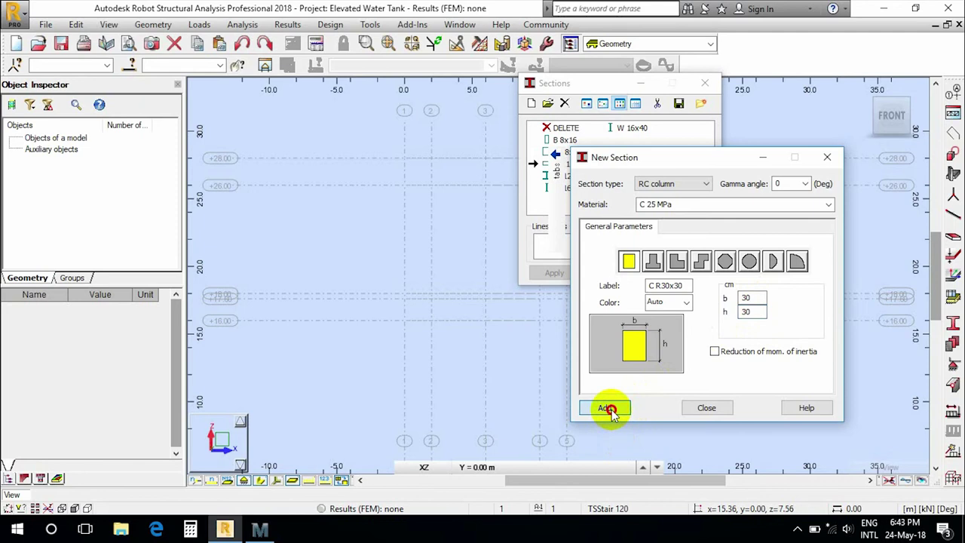
# - Add a rectangular RC column section with b and h both set to 50 cm
pyautogui.moveTo(754, 298); pyautogui.dragTo(723, 300)
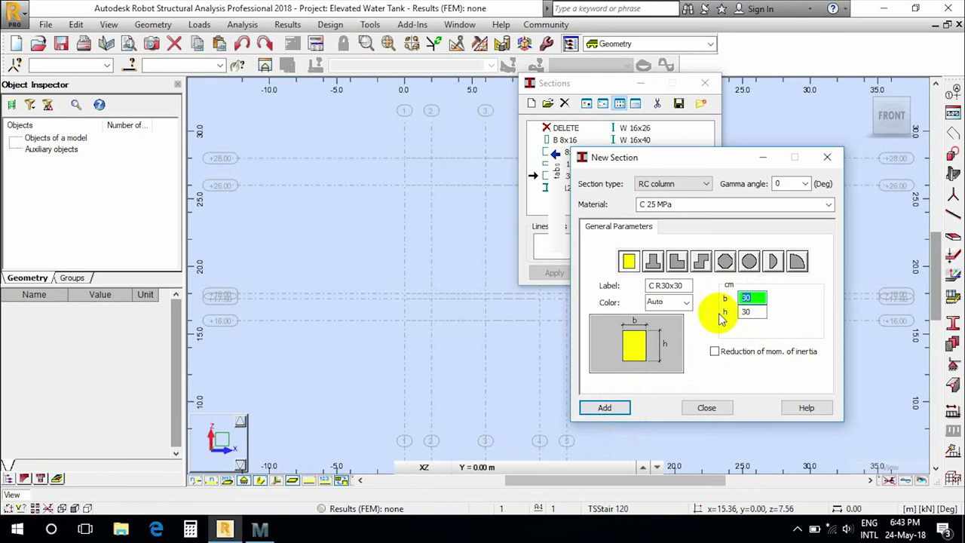
pyautogui.click(755, 312)
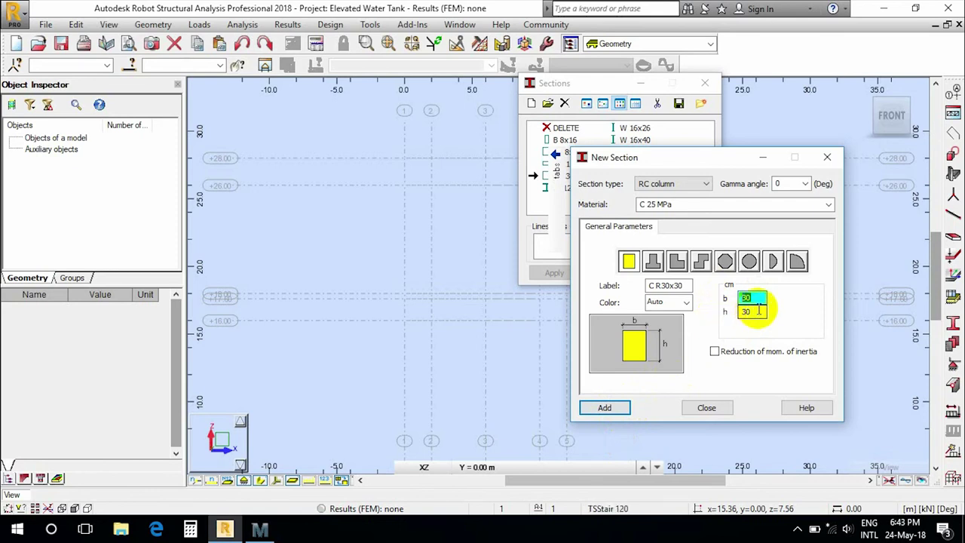
pyautogui.click(760, 299)
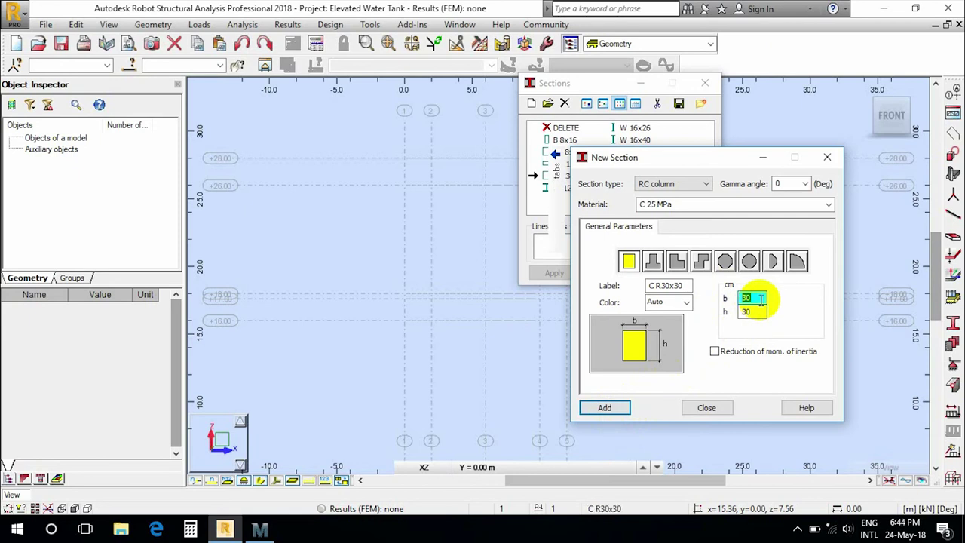
pyautogui.click(733, 314)
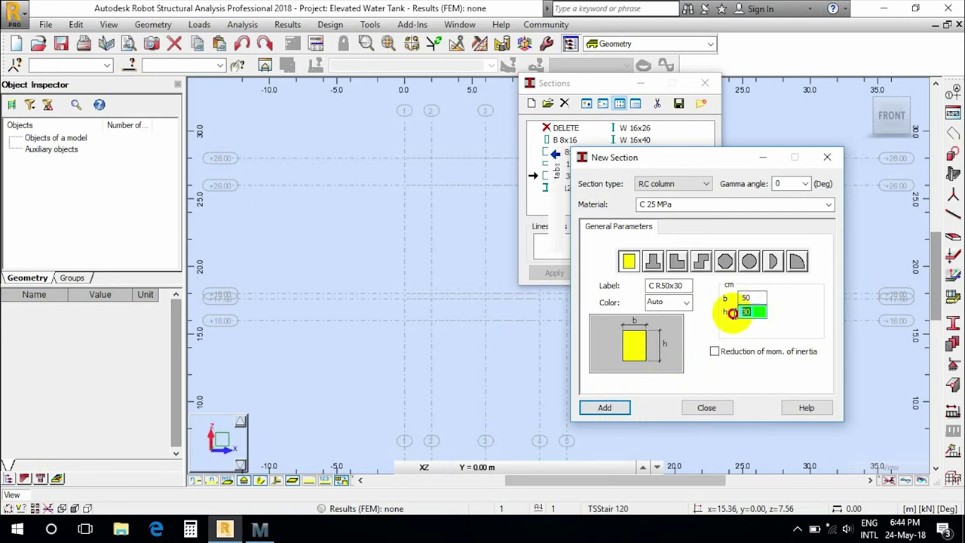
pyautogui.write('50')
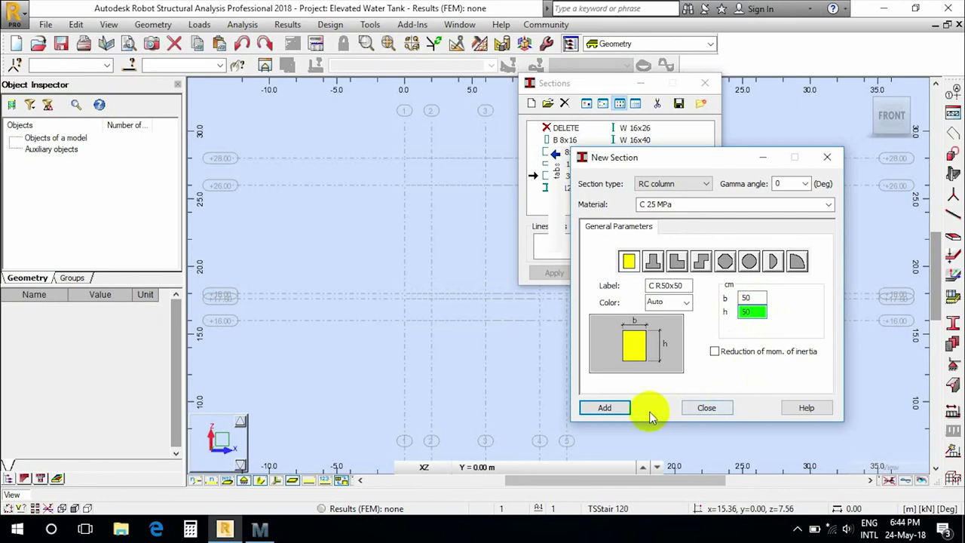
pyautogui.click(608, 410)
# - Add a rectangular RC column section with b 60 cm and h 120 cm
pyautogui.doubleClick(750, 301)
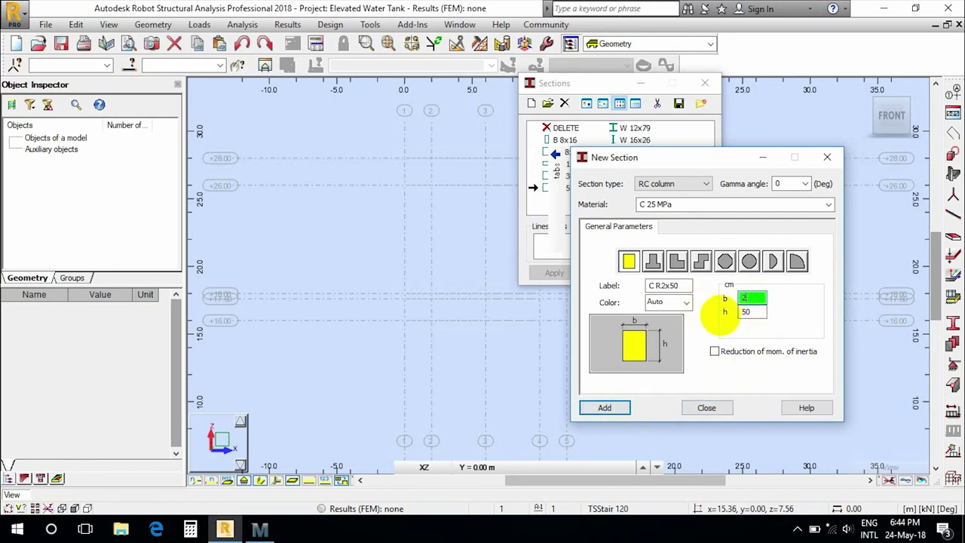
pyautogui.write('60')
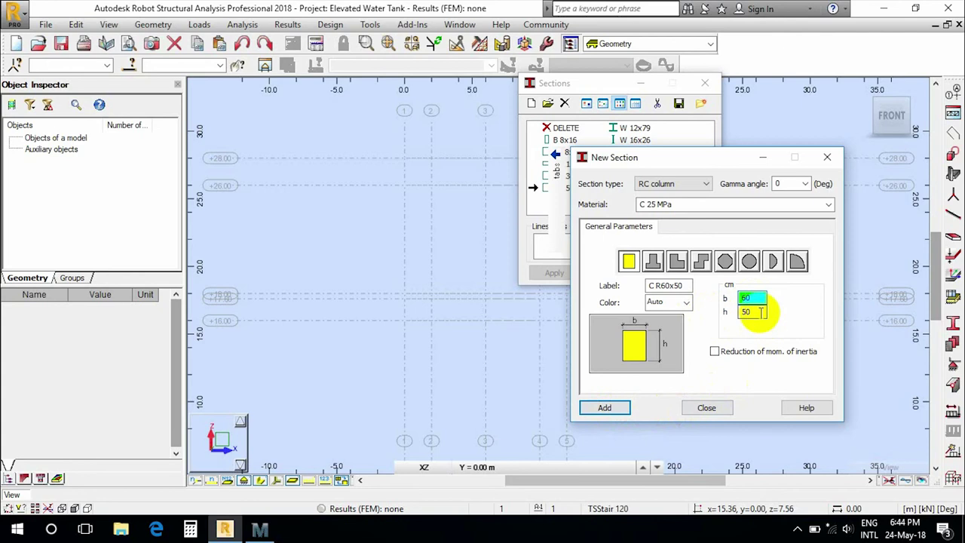
pyautogui.press('Tab')
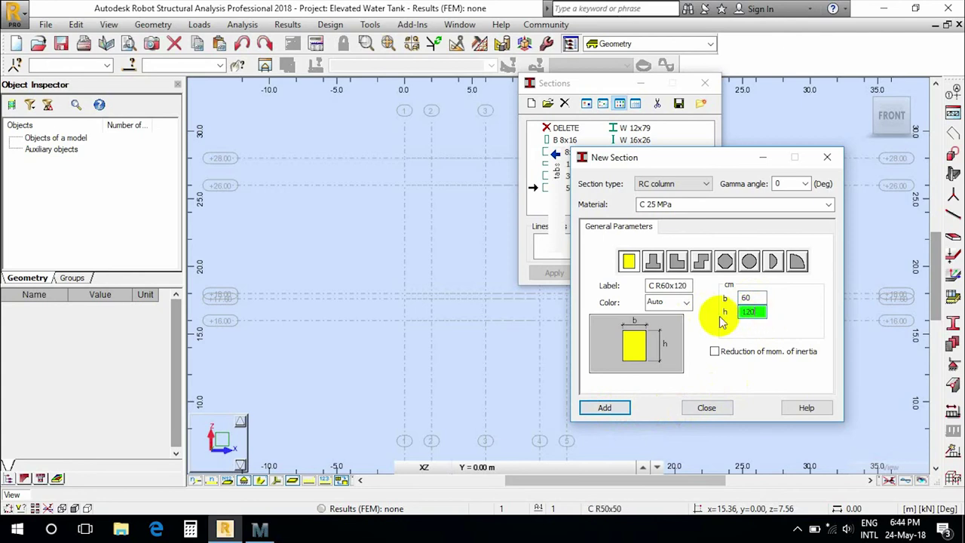
pyautogui.doubleClick(745, 312)
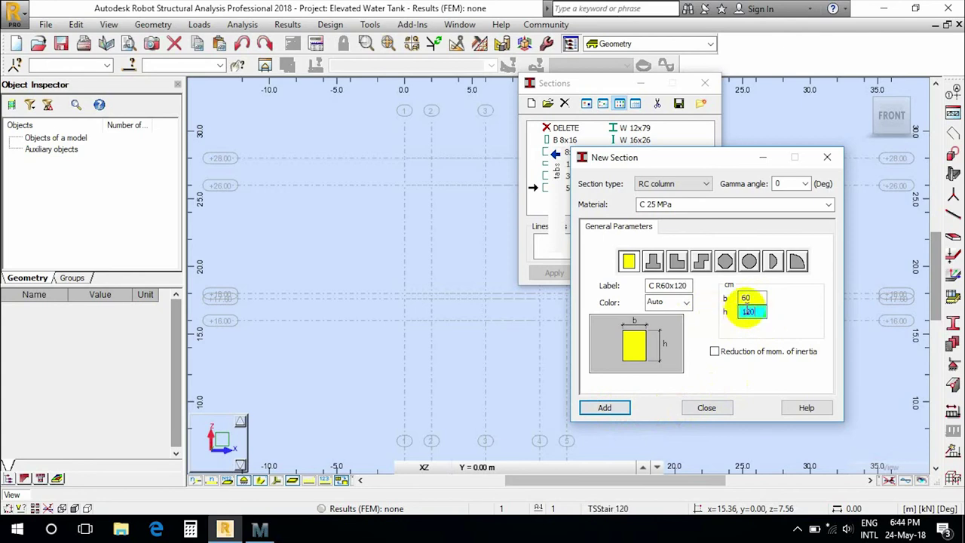
pyautogui.click(746, 312)
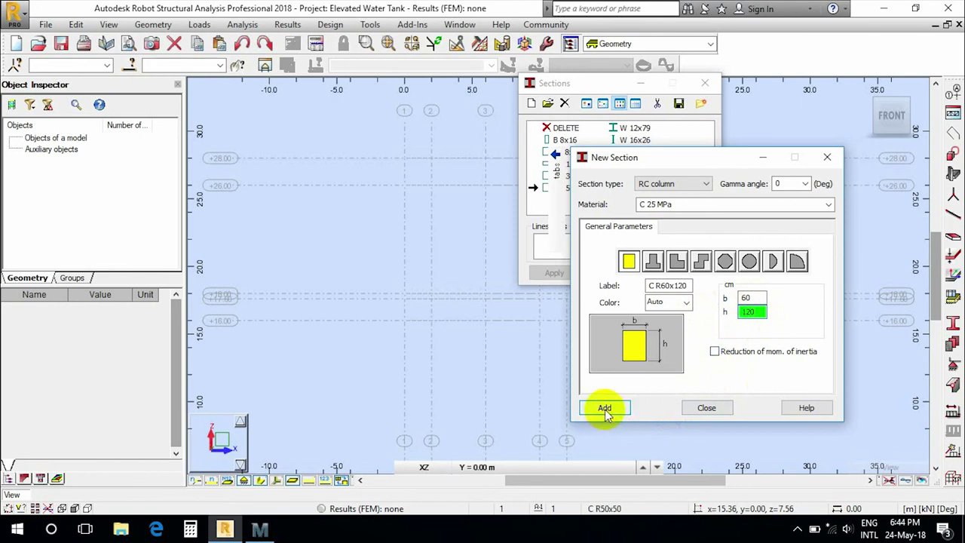
pyautogui.click(605, 408)
# - Add a rectangular RC column section with b 50 cm and h 70 cm, and finish defining new sections
pyautogui.doubleClick(741, 298)
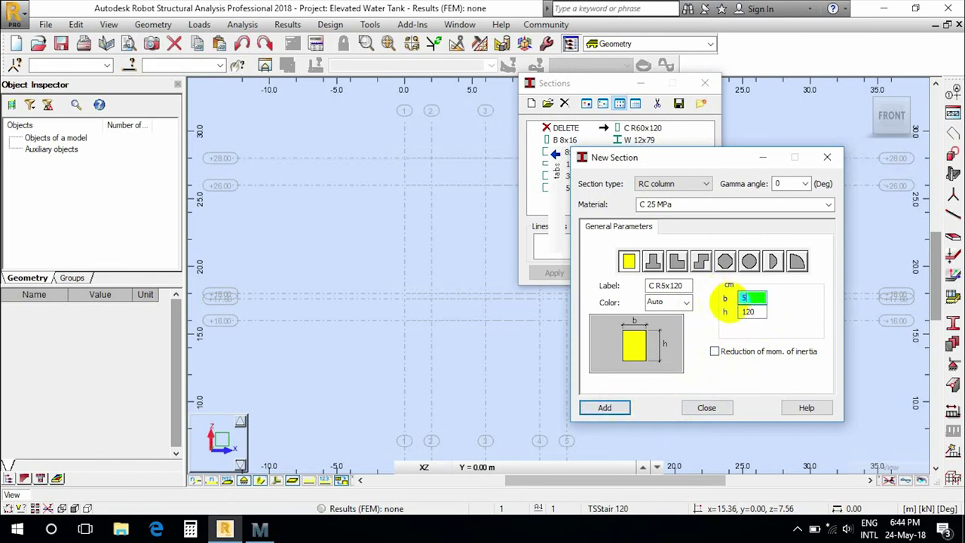
pyautogui.doubleClick(751, 311)
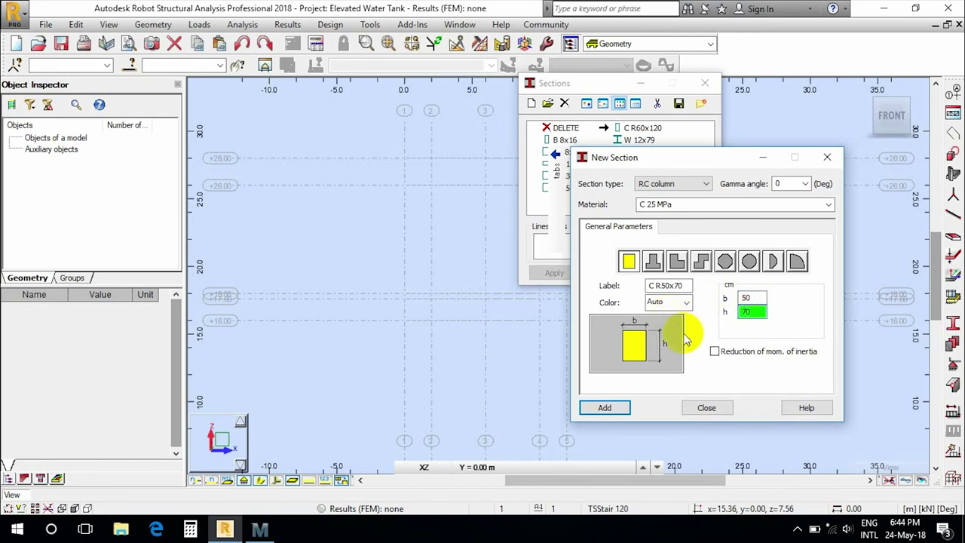
pyautogui.click(626, 407)
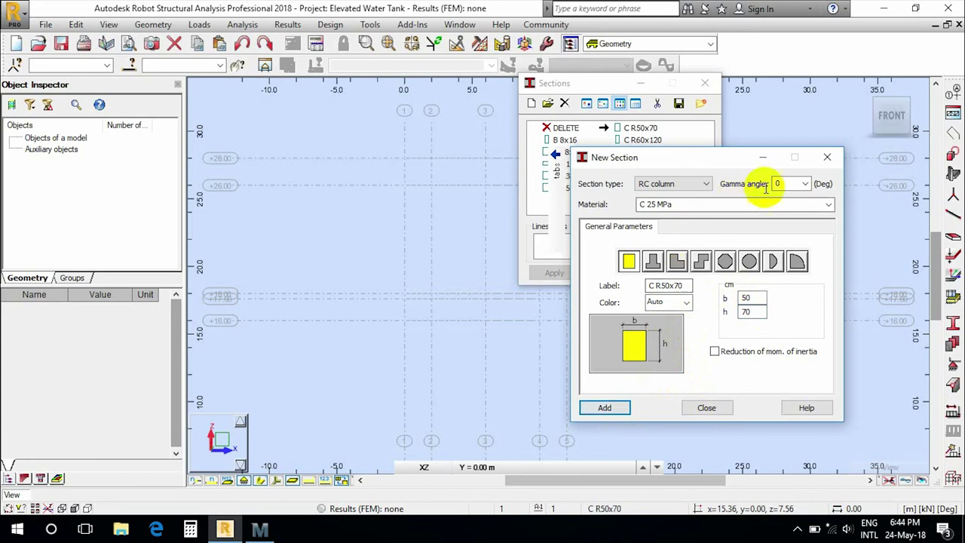
pyautogui.click(828, 157)
# - Correct the dimensions of section C R12x6 to b 120 cm and h 60 cm
pyautogui.click(570, 163)
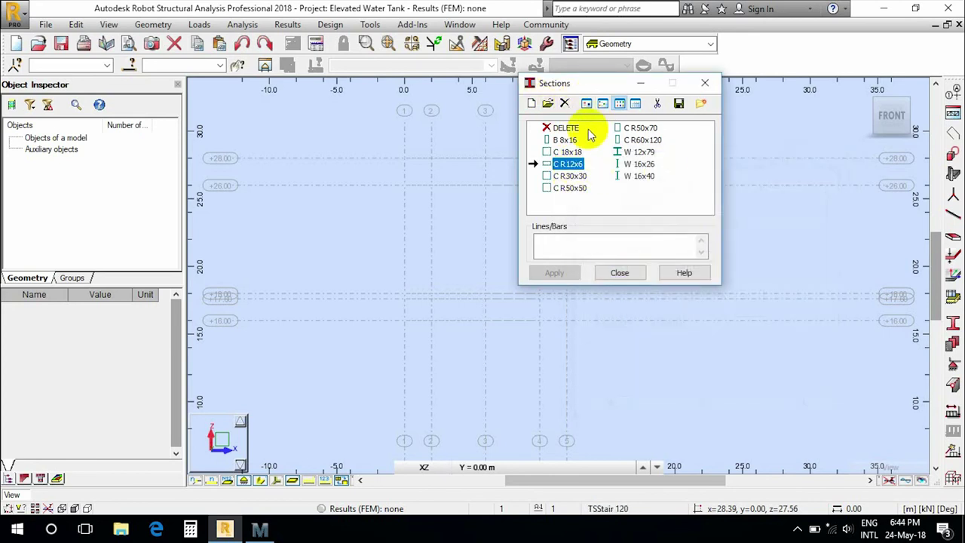
pyautogui.doubleClick(566, 164)
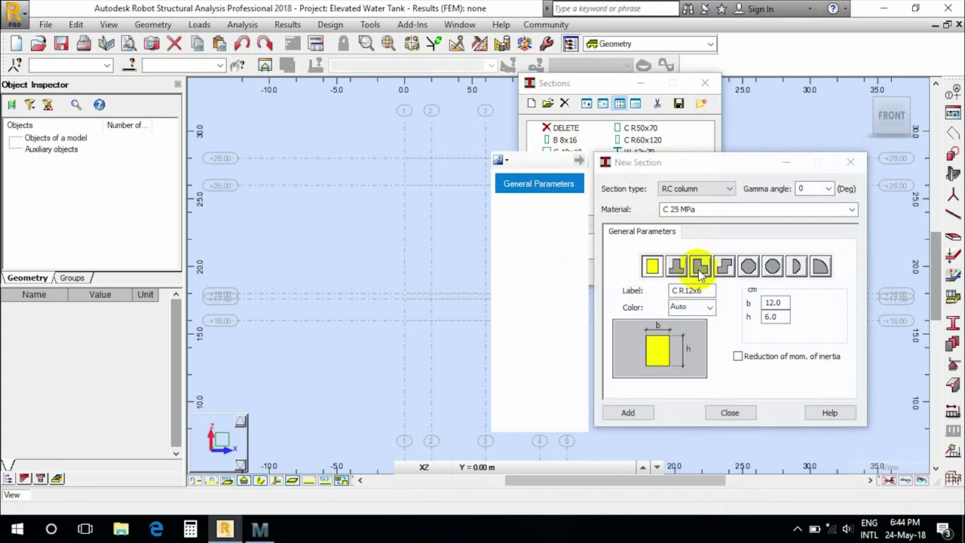
pyautogui.doubleClick(777, 302)
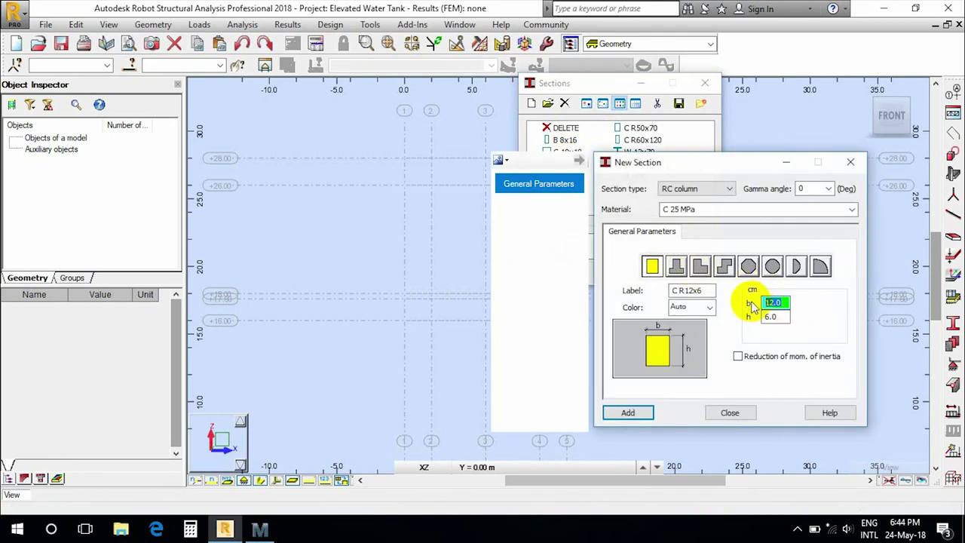
pyautogui.write('120')
pyautogui.press('Tab')
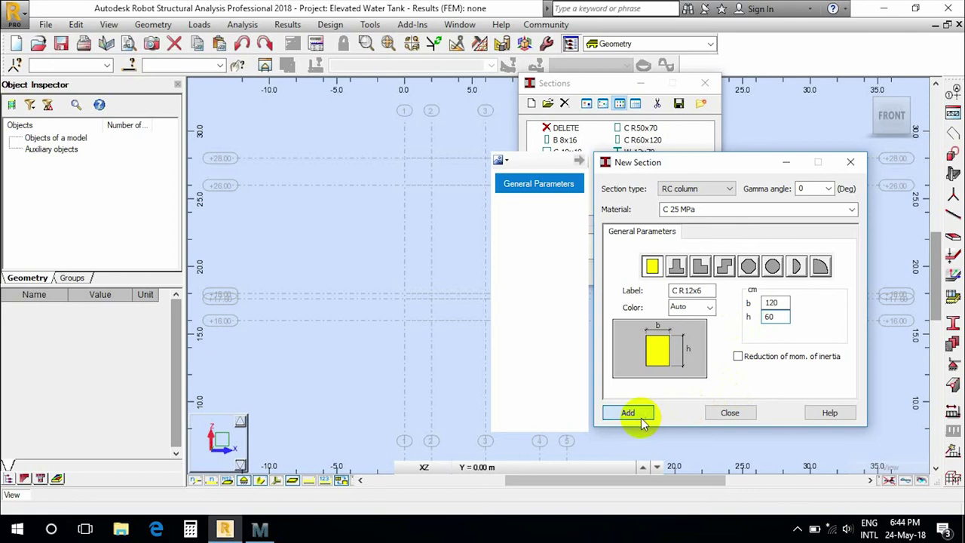
pyautogui.click(636, 414)
pyautogui.click(716, 337)
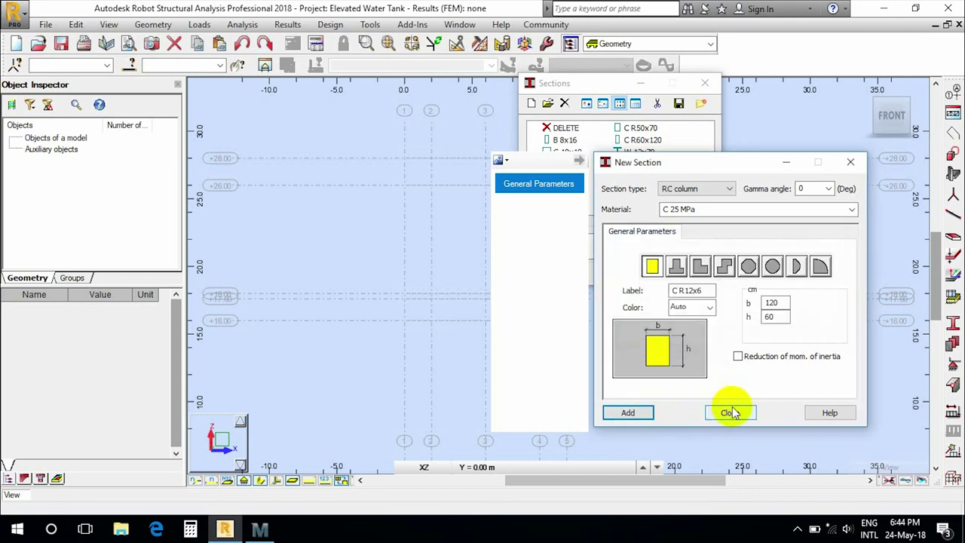
pyautogui.click(731, 411)
# - Reopen section C R12x6, change its label to C R120x60 and add it to the section list
pyautogui.click(572, 165)
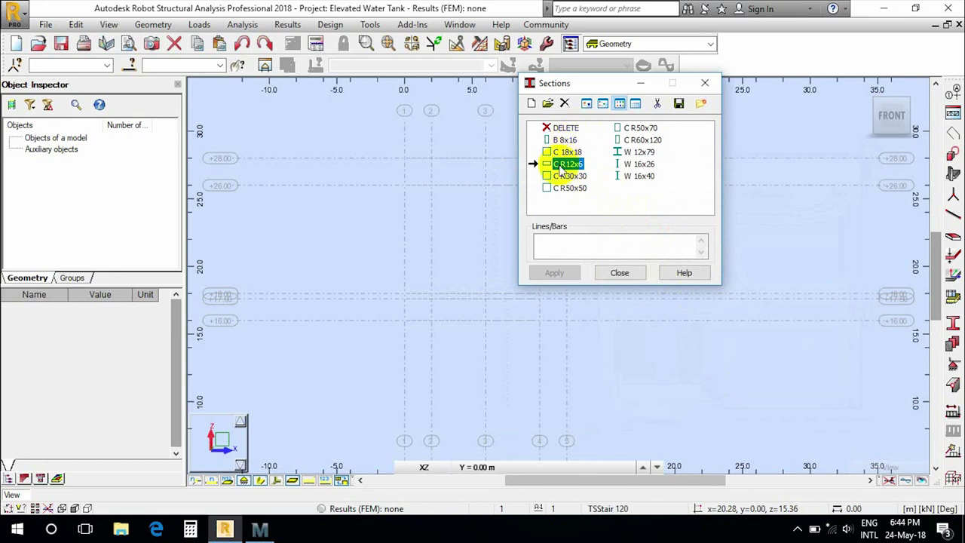
pyautogui.doubleClick(562, 170)
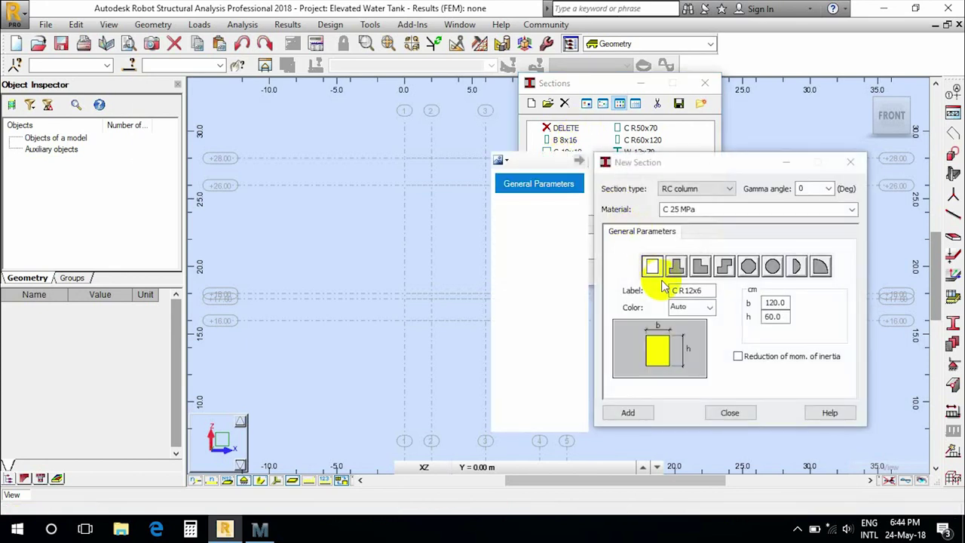
pyautogui.click(701, 290)
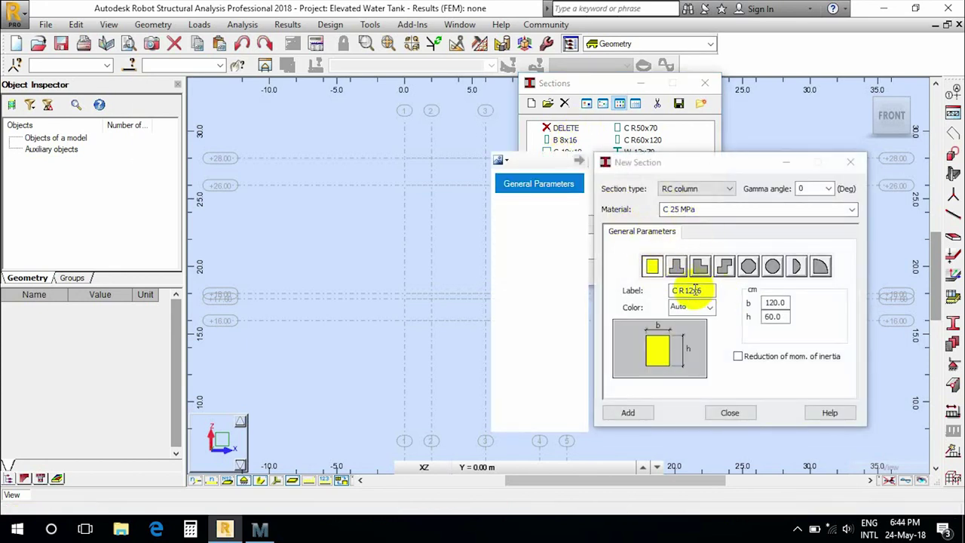
pyautogui.write('0.')
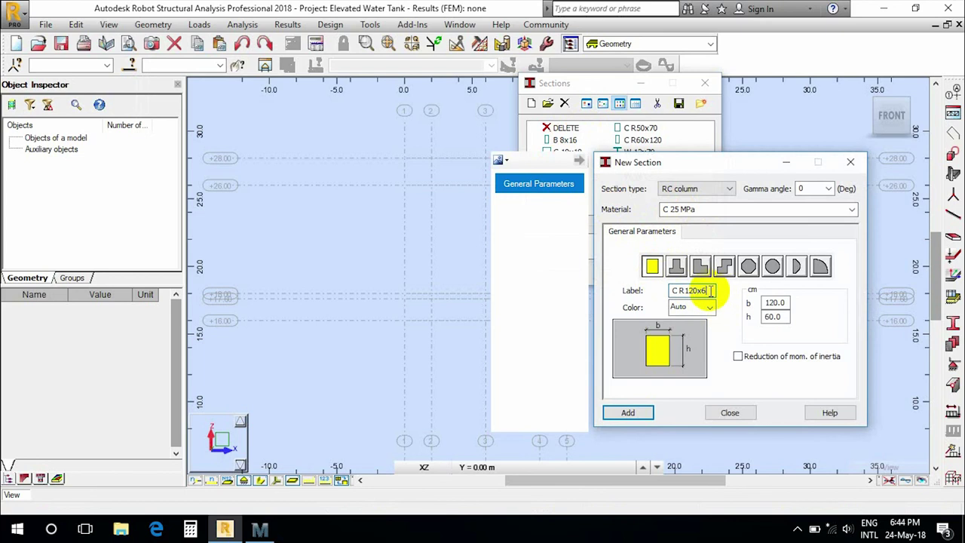
pyautogui.write('0')
pyautogui.click(610, 415)
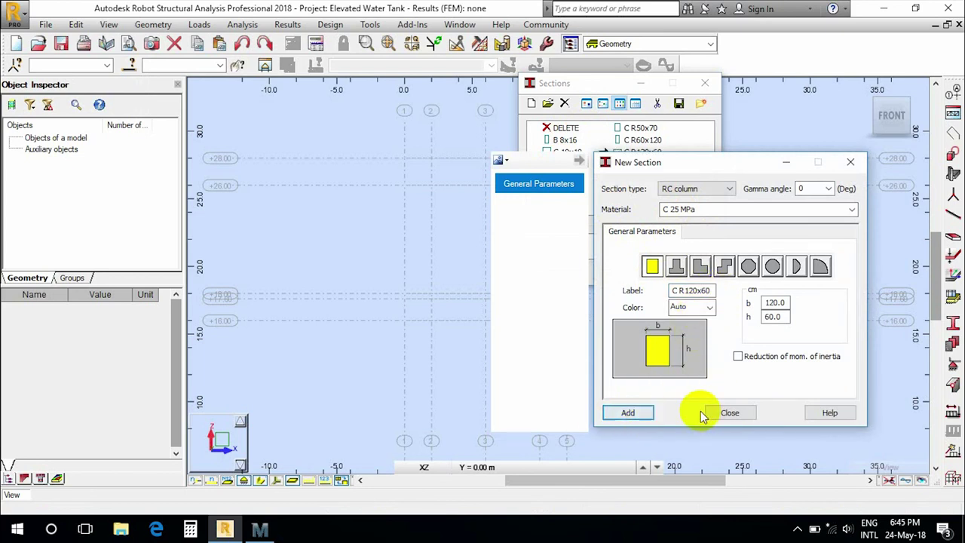
pyautogui.click(730, 413)
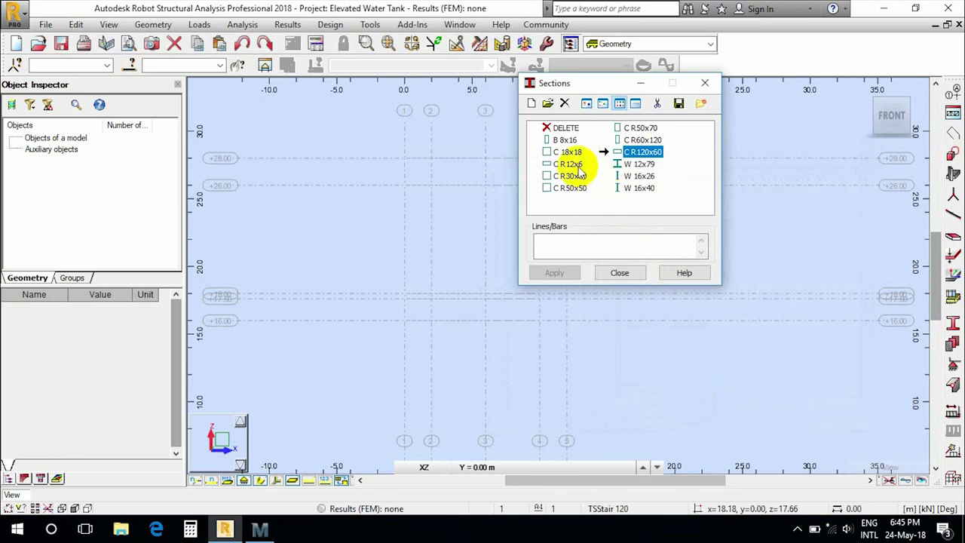
# - Delete the wrongly labelled C R12x6 section and close the section list
pyautogui.click(575, 164)
pyautogui.click(565, 103)
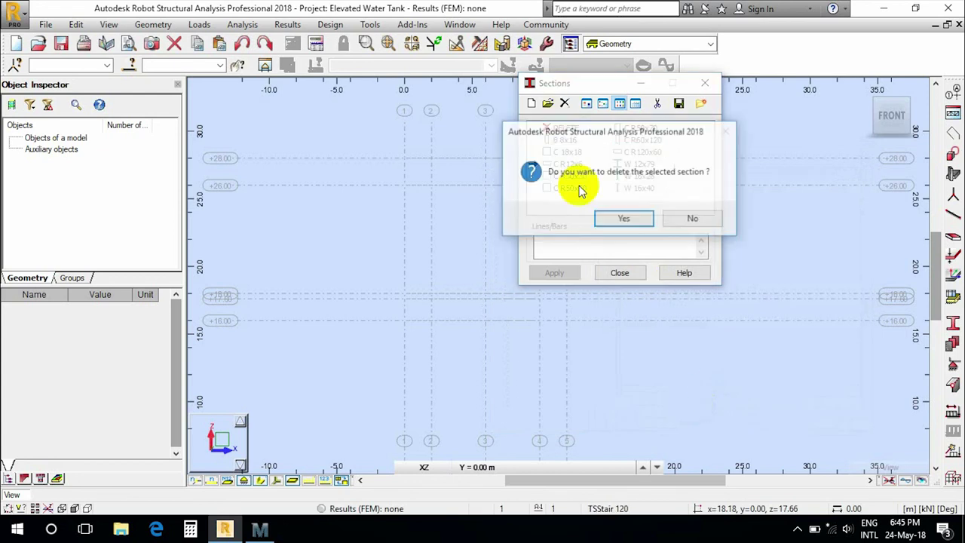
pyautogui.click(624, 218)
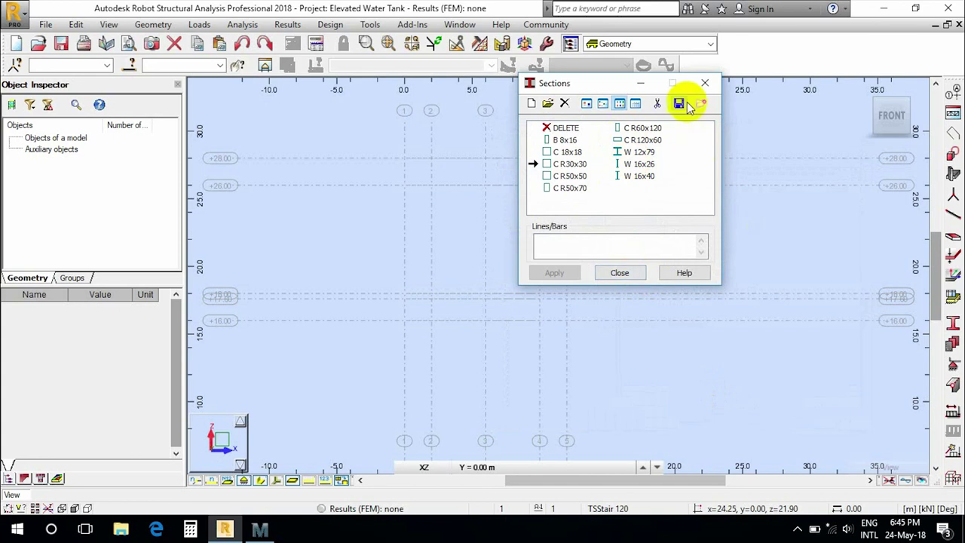
pyautogui.click(711, 82)
# - Add a homogeneous constant panel thickness labelled TH10 with a thickness of 10 cm
pyautogui.click(951, 257)
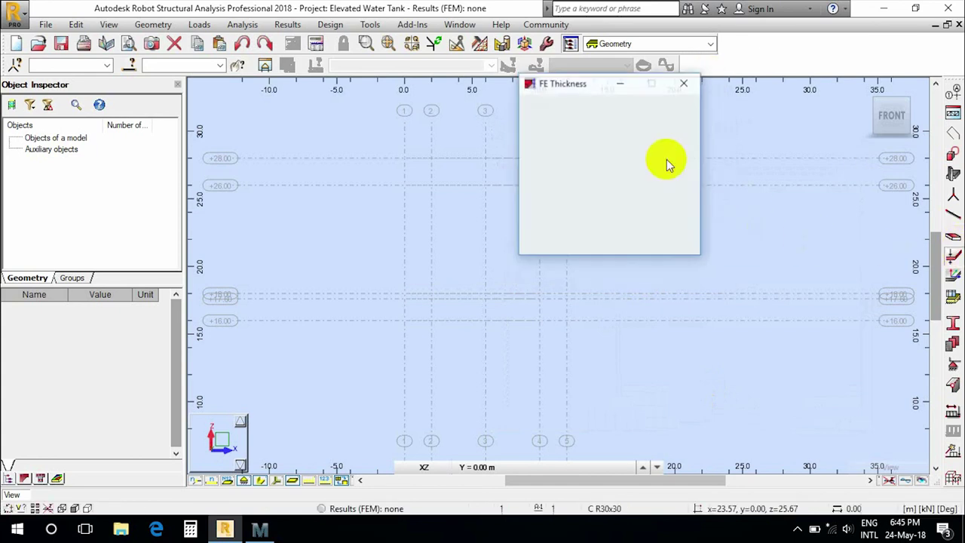
pyautogui.click(532, 104)
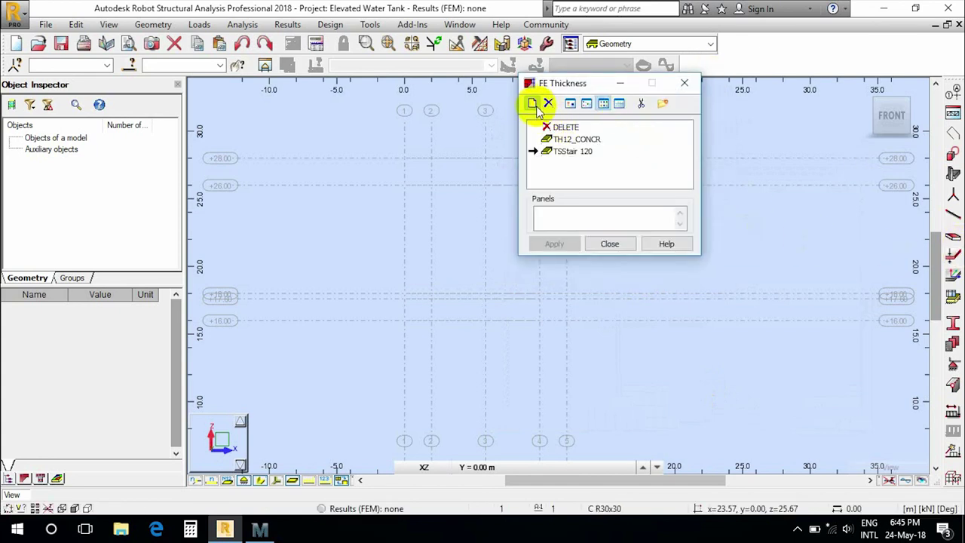
pyautogui.moveTo(803, 277); pyautogui.dragTo(765, 279)
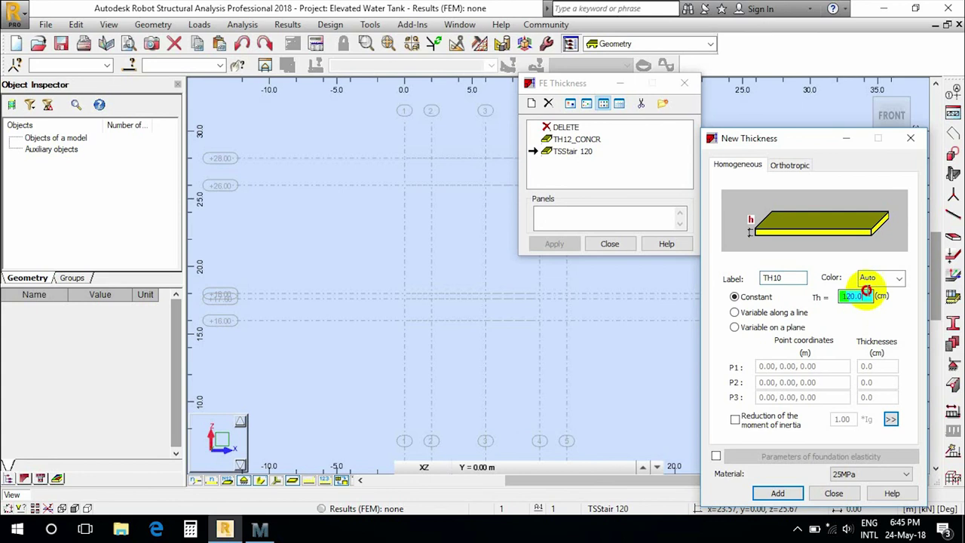
pyautogui.moveTo(868, 295); pyautogui.dragTo(837, 296)
pyautogui.write('10')
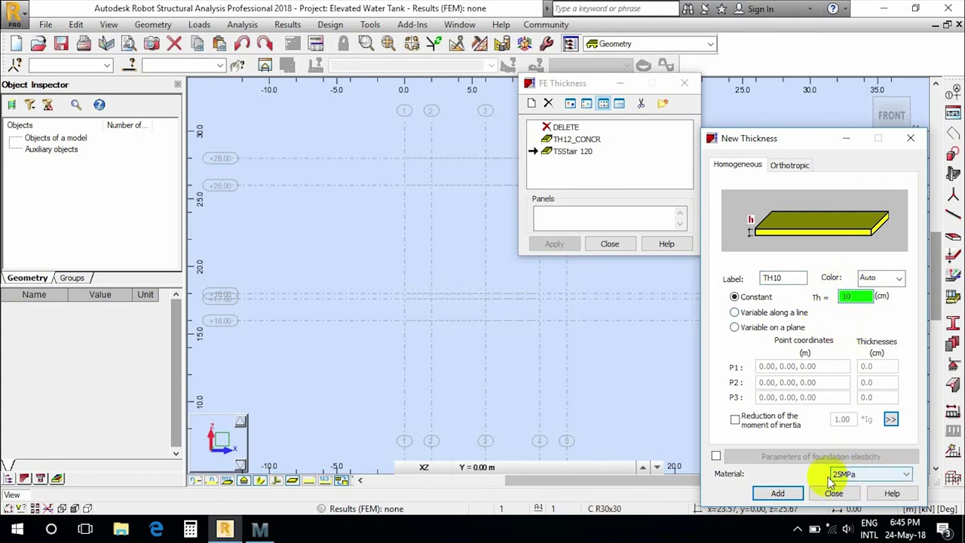
pyautogui.click(782, 493)
# - Add a constant panel thickness labelled TH40 with a thickness of 40 cm
pyautogui.doubleClick(798, 278)
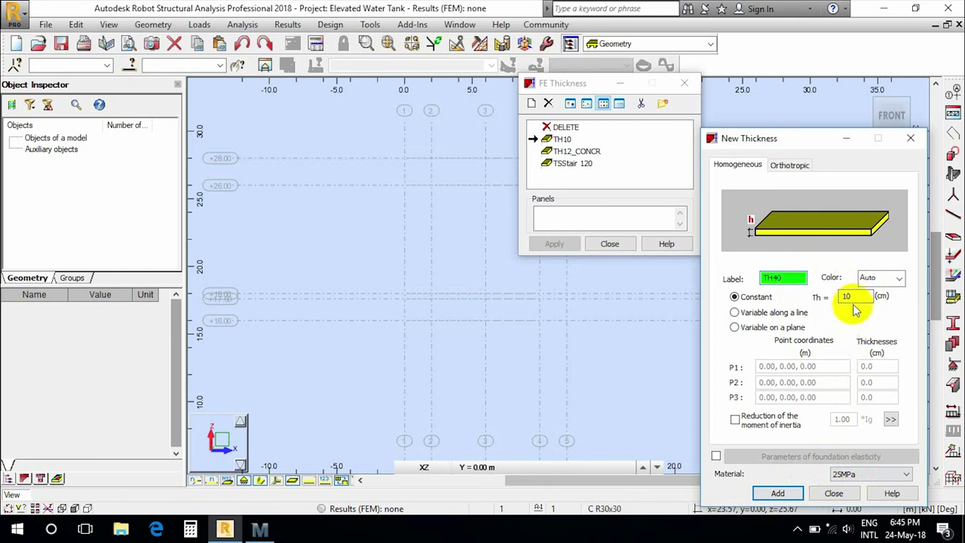
pyautogui.press('Tab')
pyautogui.write('4')
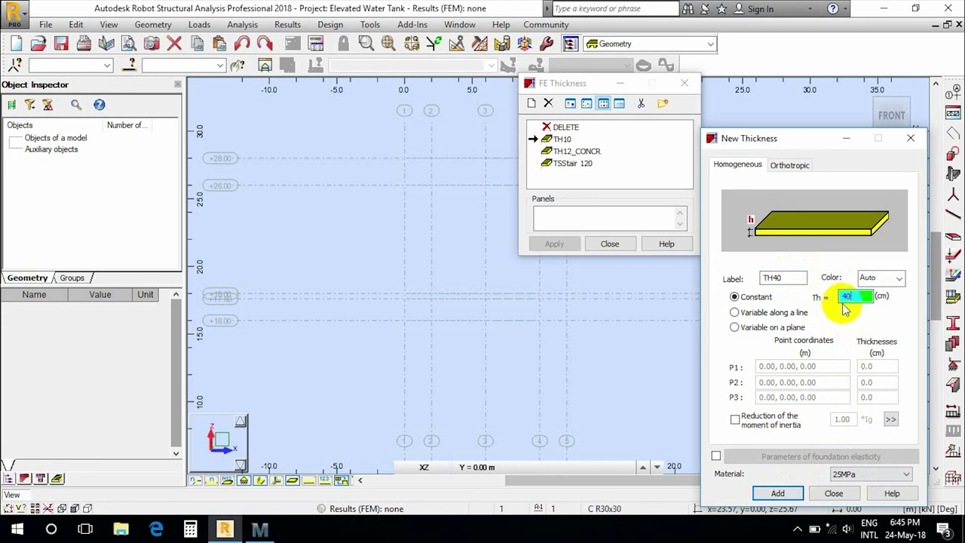
pyautogui.click(781, 494)
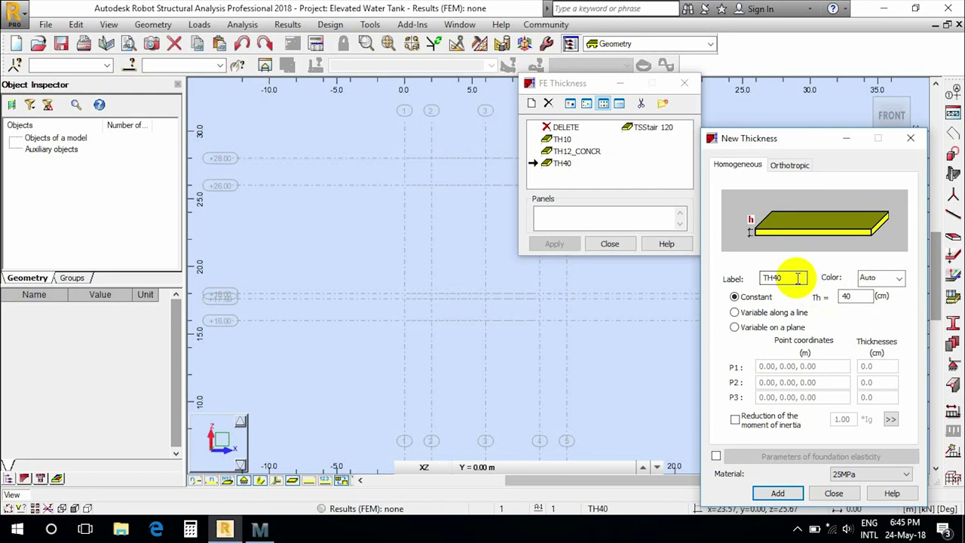
# - Add a constant panel thickness labelled TH60 with a thickness of 60 cm
pyautogui.doubleClick(797, 278)
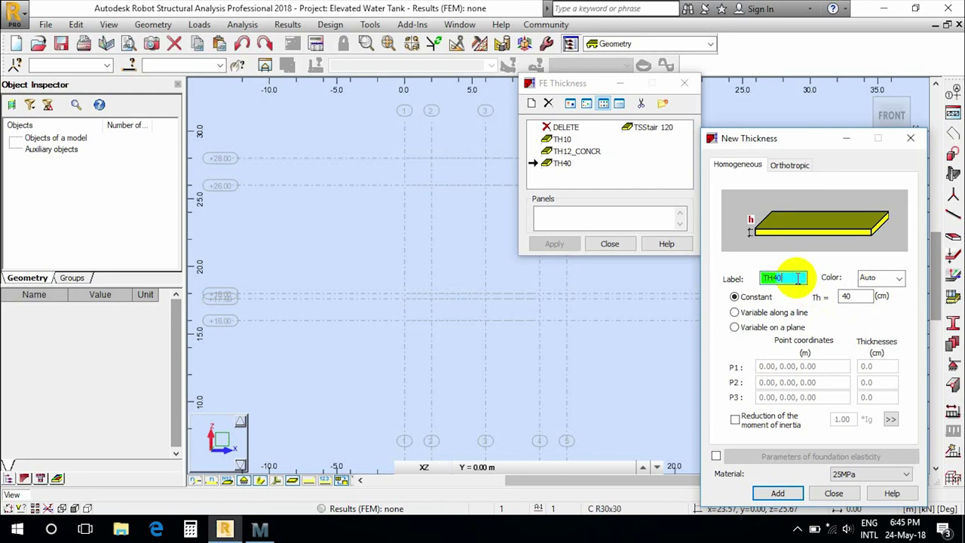
pyautogui.write('TH60')
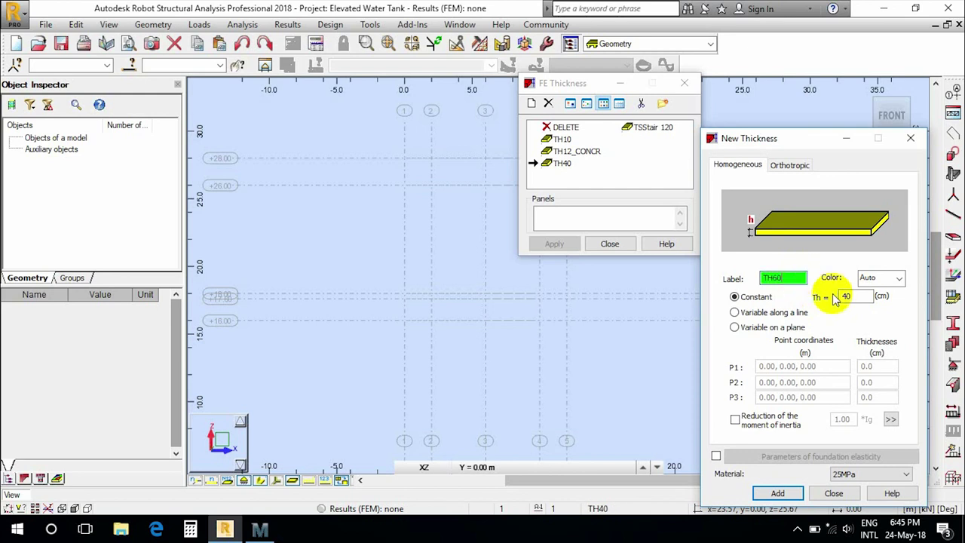
pyautogui.doubleClick(848, 296)
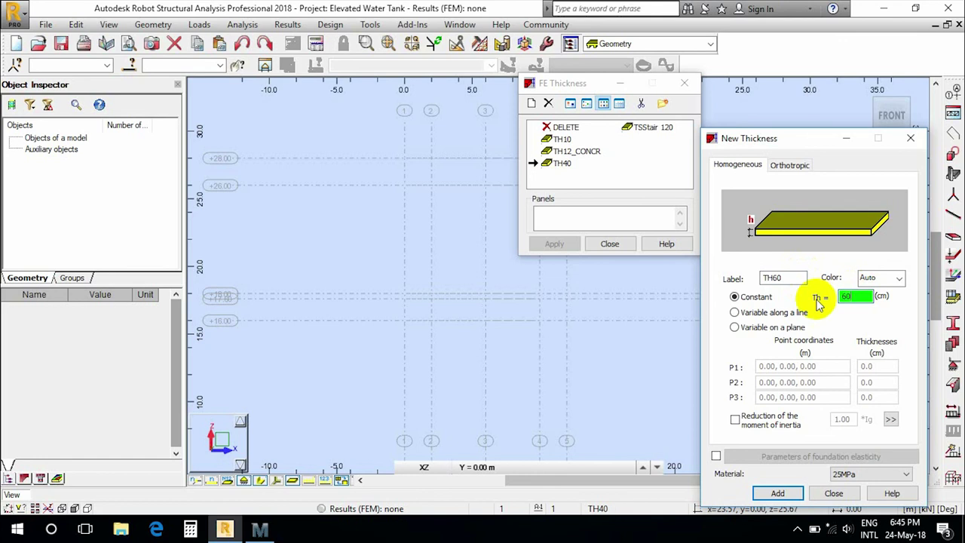
pyautogui.write('60')
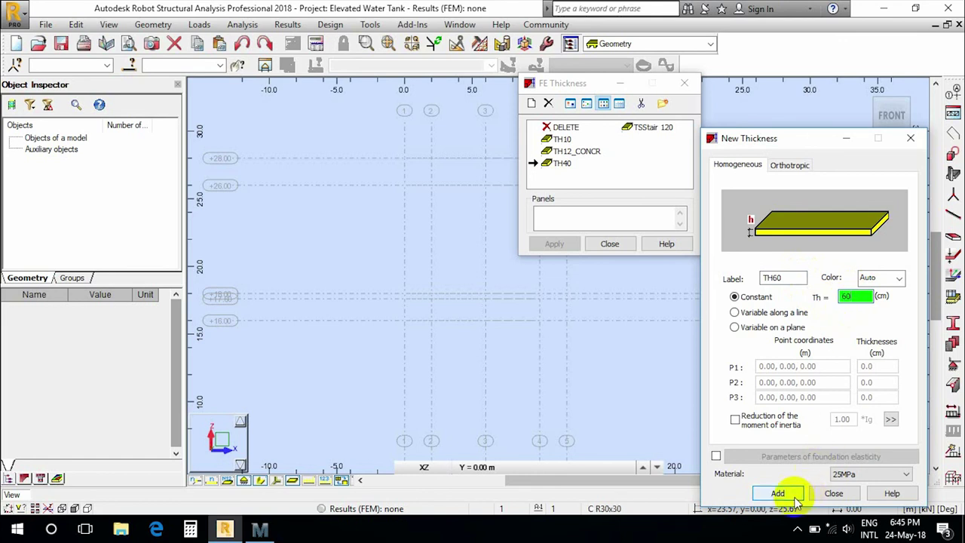
pyautogui.click(798, 493)
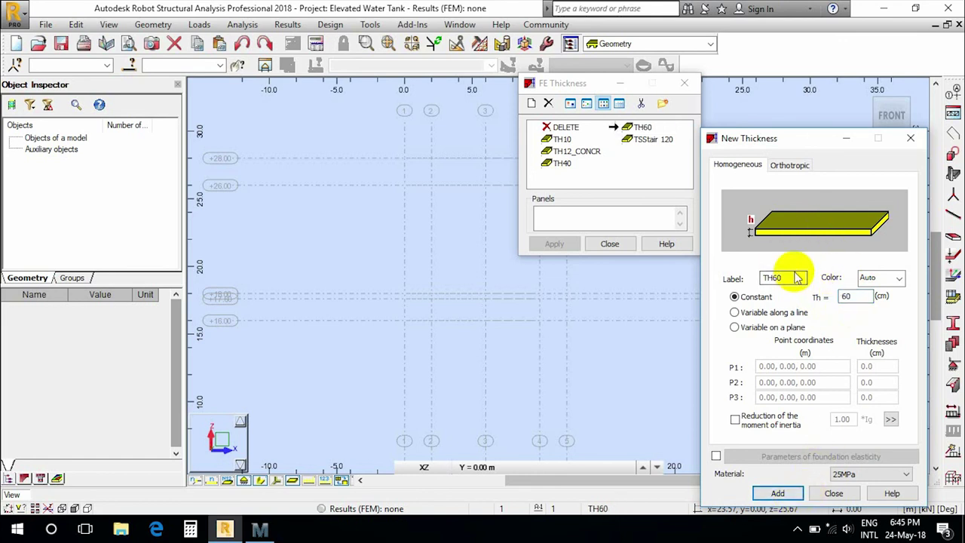
# - Add a constant panel thickness labelled TH30 with a thickness of 30 cm, and finish defining thicknesses
pyautogui.doubleClick(851, 298)
pyautogui.write('50')
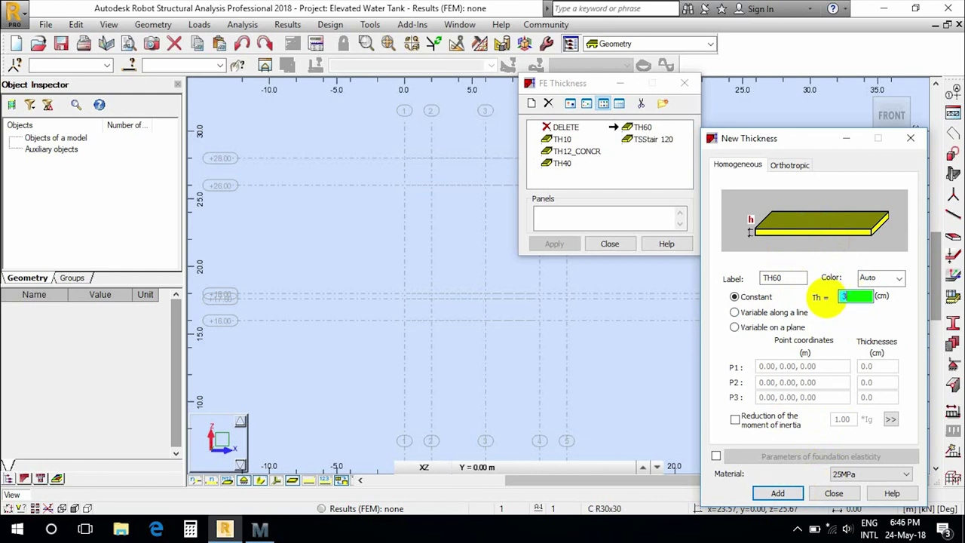
pyautogui.write('0')
pyautogui.doubleClick(798, 279)
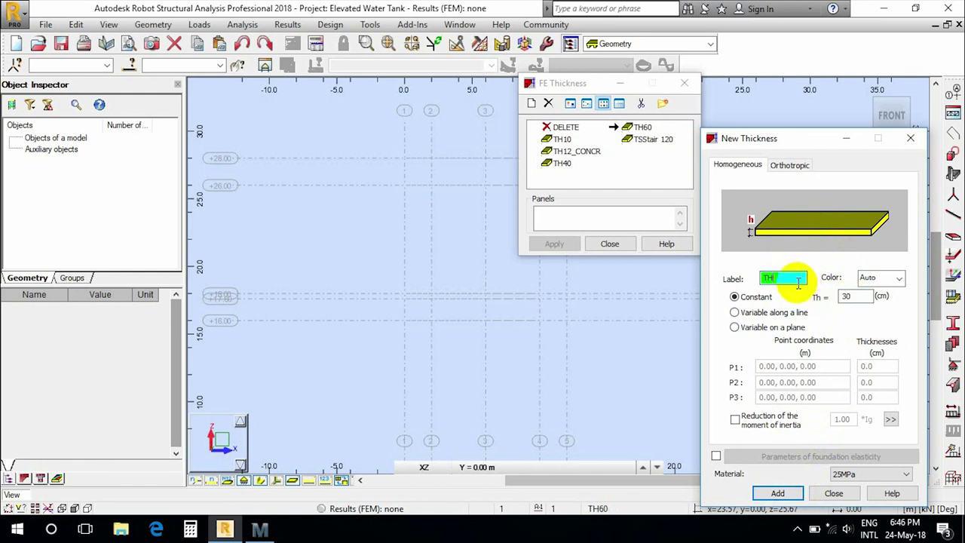
pyautogui.write('TH30')
pyautogui.click(778, 493)
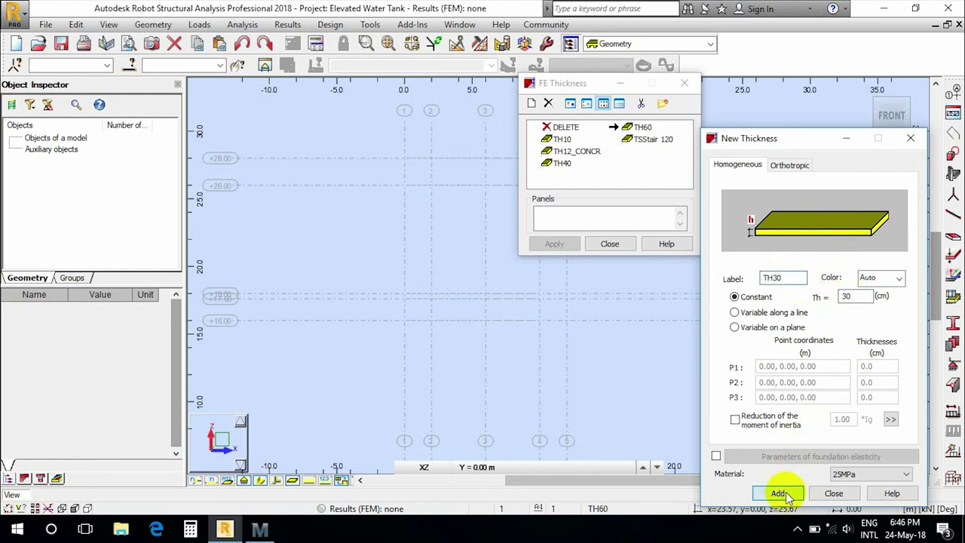
pyautogui.click(833, 494)
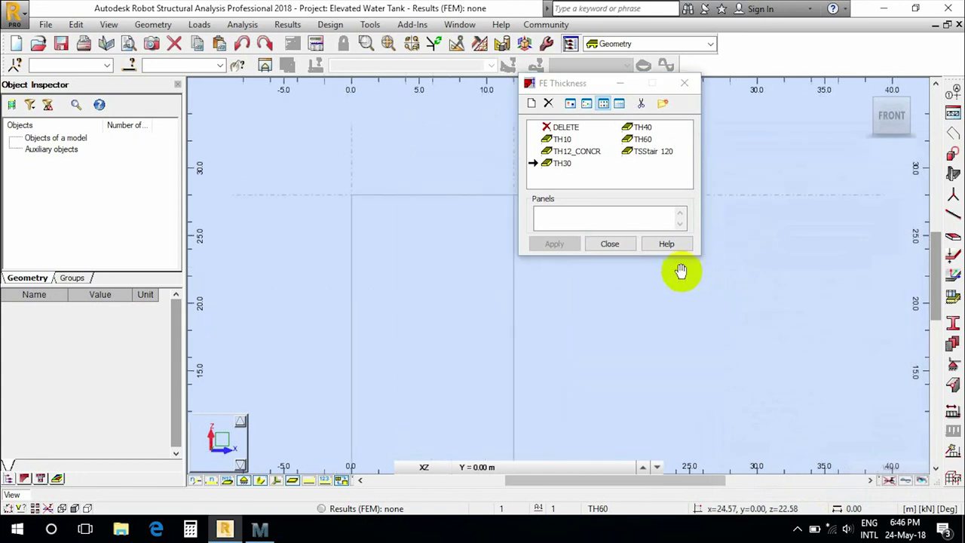
pyautogui.click(615, 245)
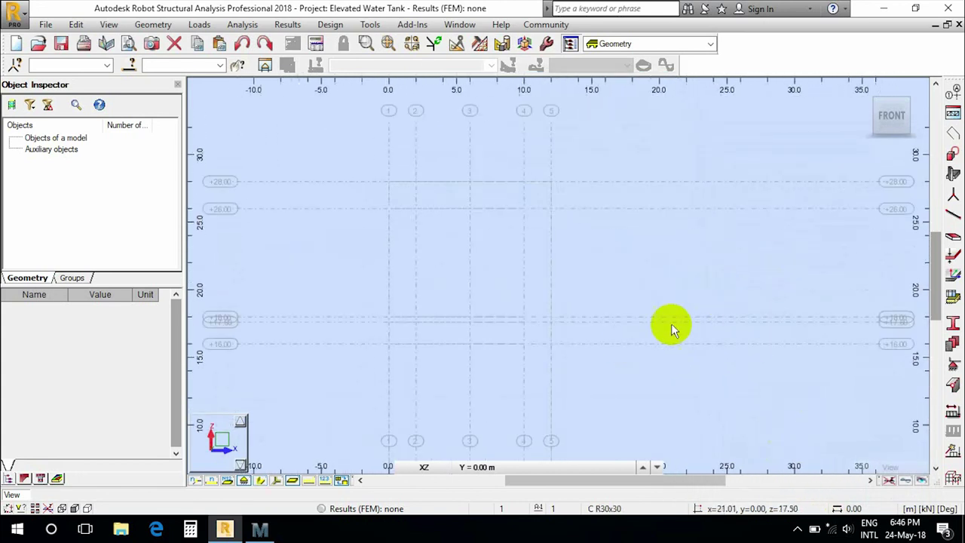
pyautogui.moveTo(632, 312); pyautogui.dragTo(625, 356, button='middle')
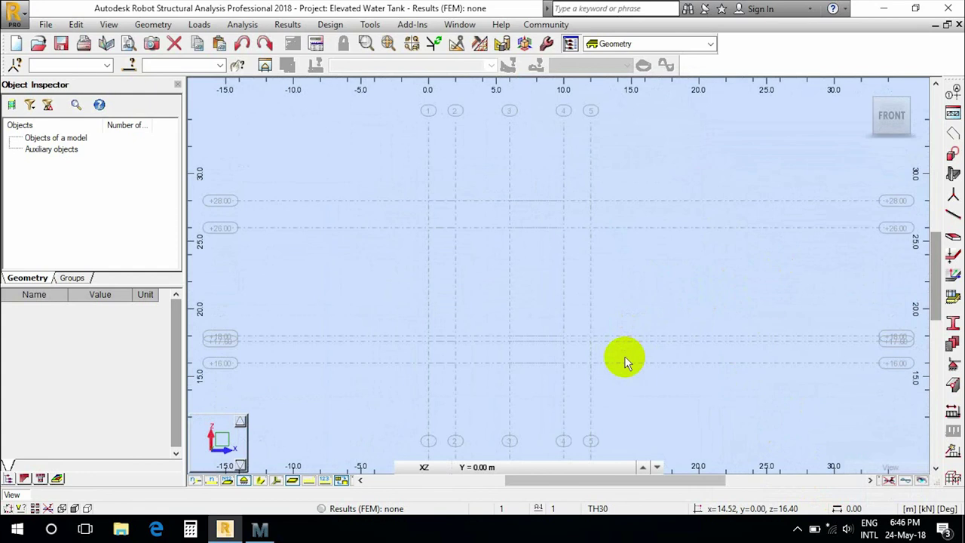
pyautogui.click(798, 528)
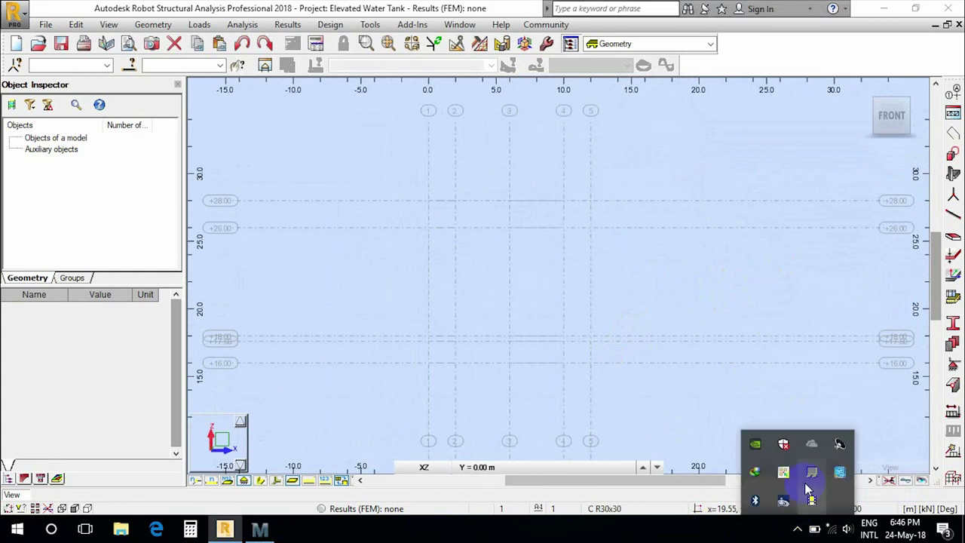